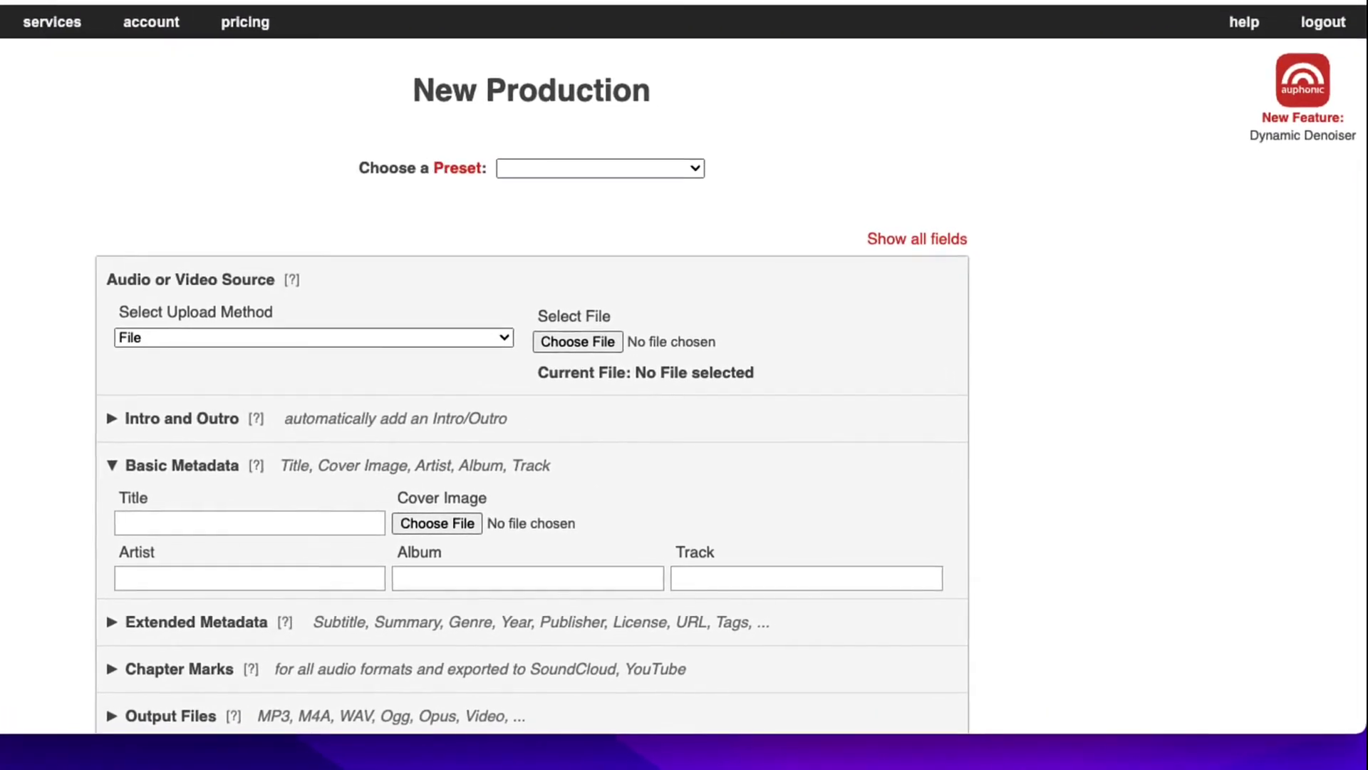
Load Commitment-Feeling-Intuition-Data.wav from the Podcast folder as the source, then review Audio Algorithms
scroll(75, 236, down, 3)
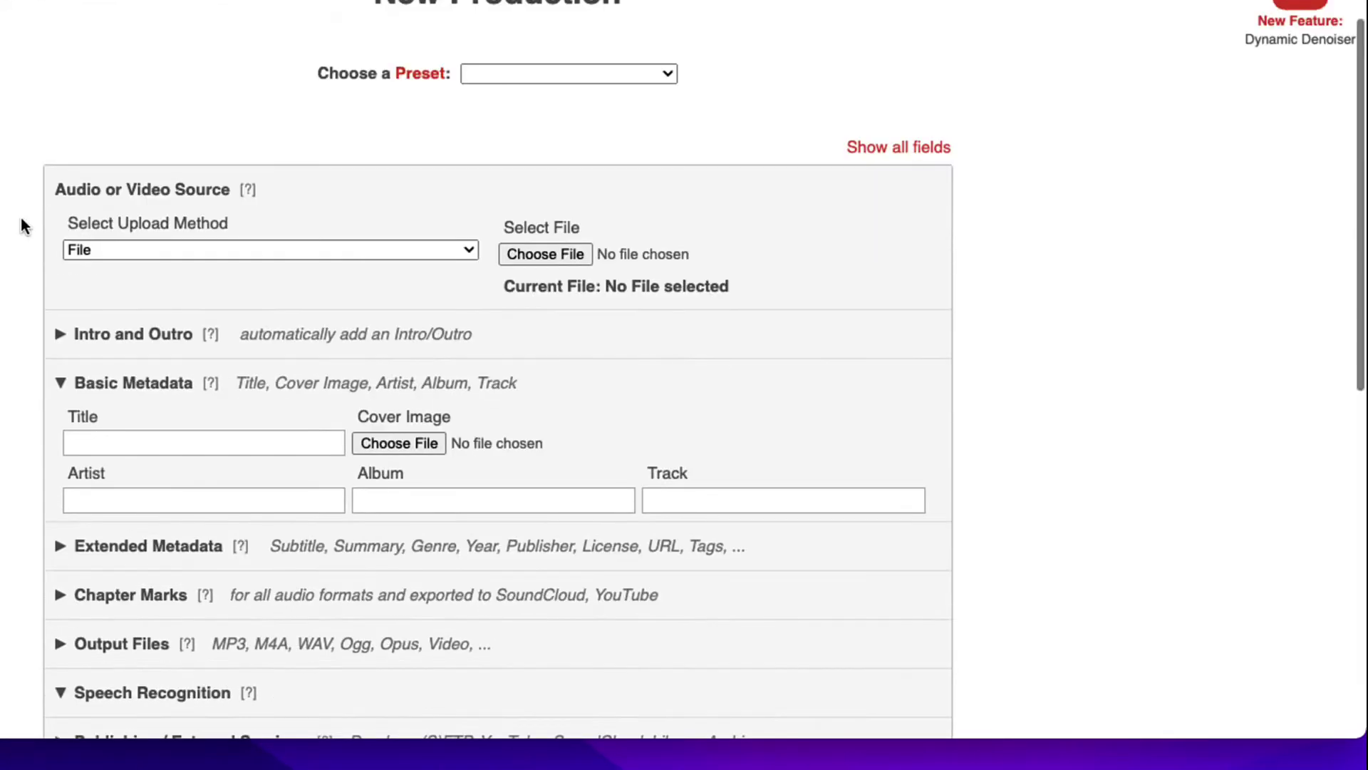
click(556, 252)
click(36, 166)
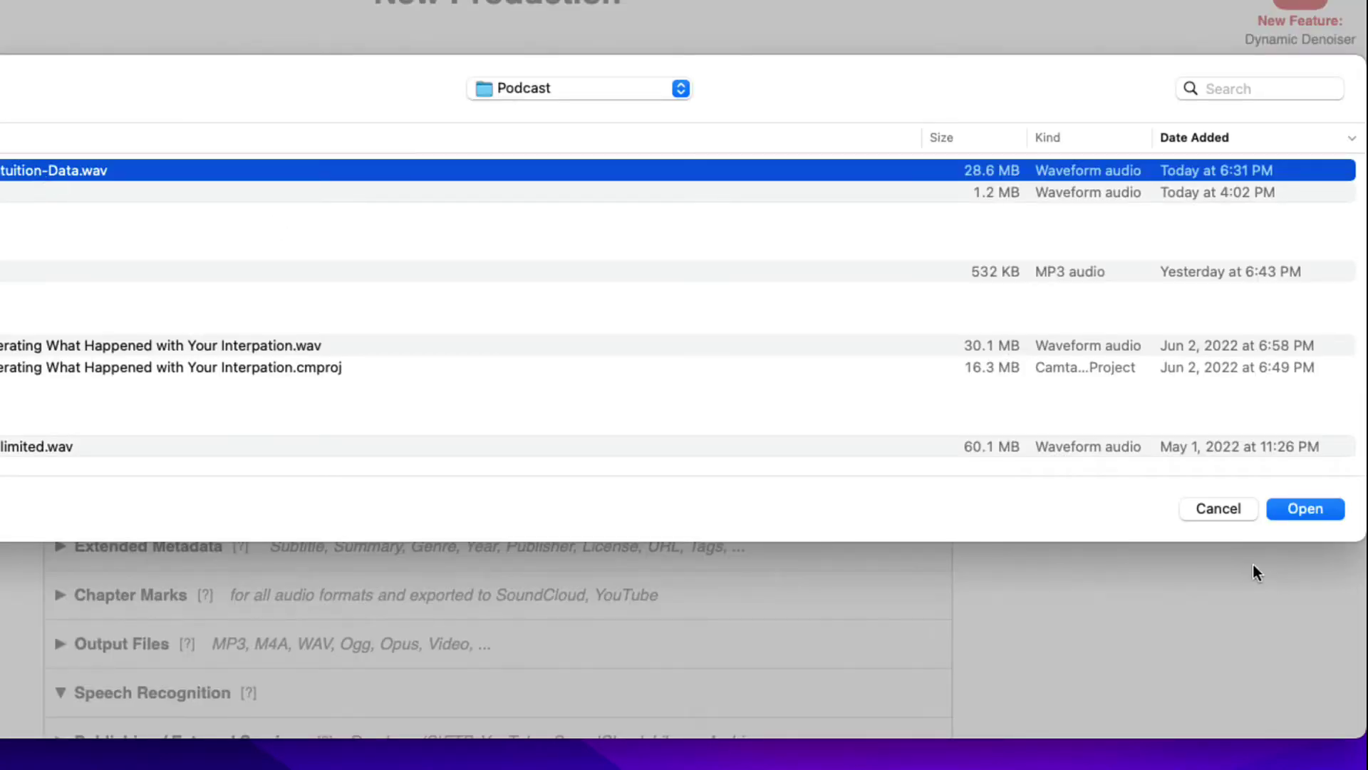
click(1305, 503)
scroll(1045, 422, down, 2)
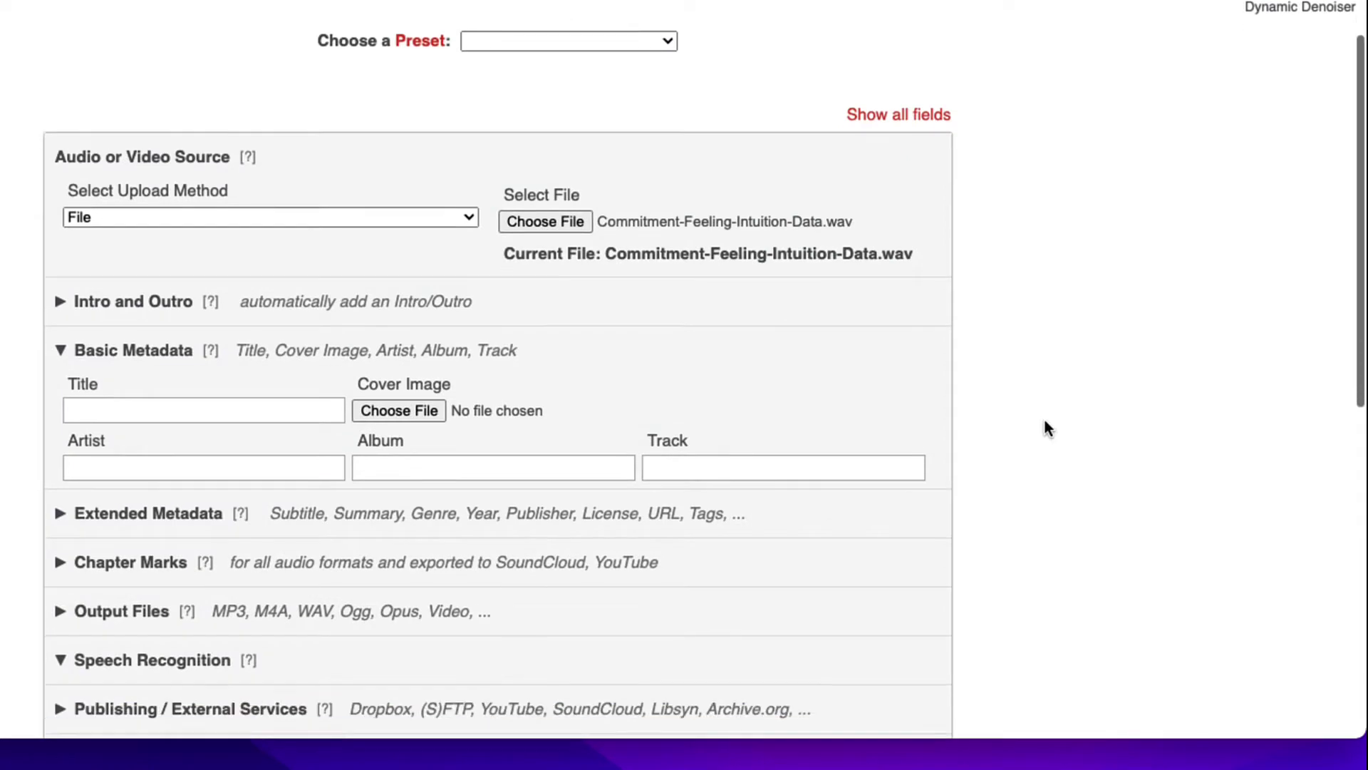
scroll(1043, 420, down, 5)
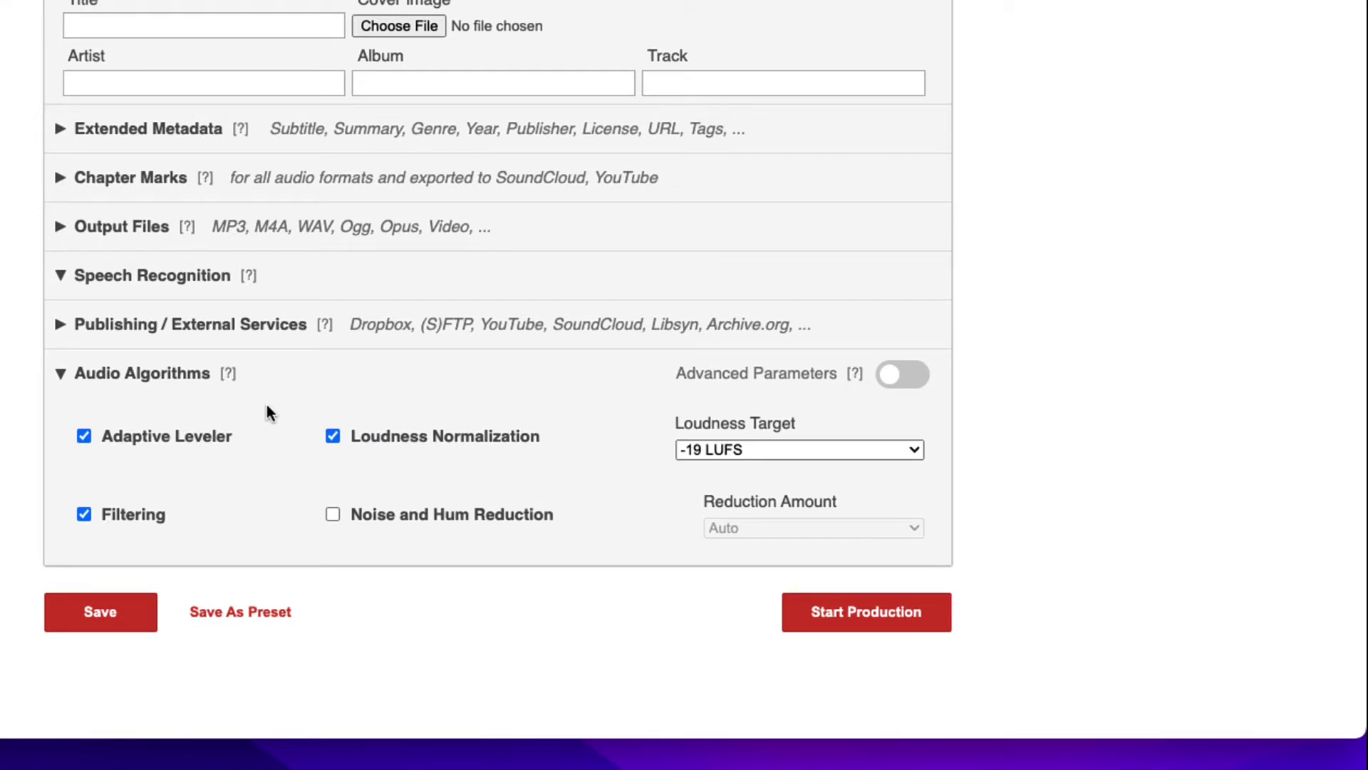
click(815, 450)
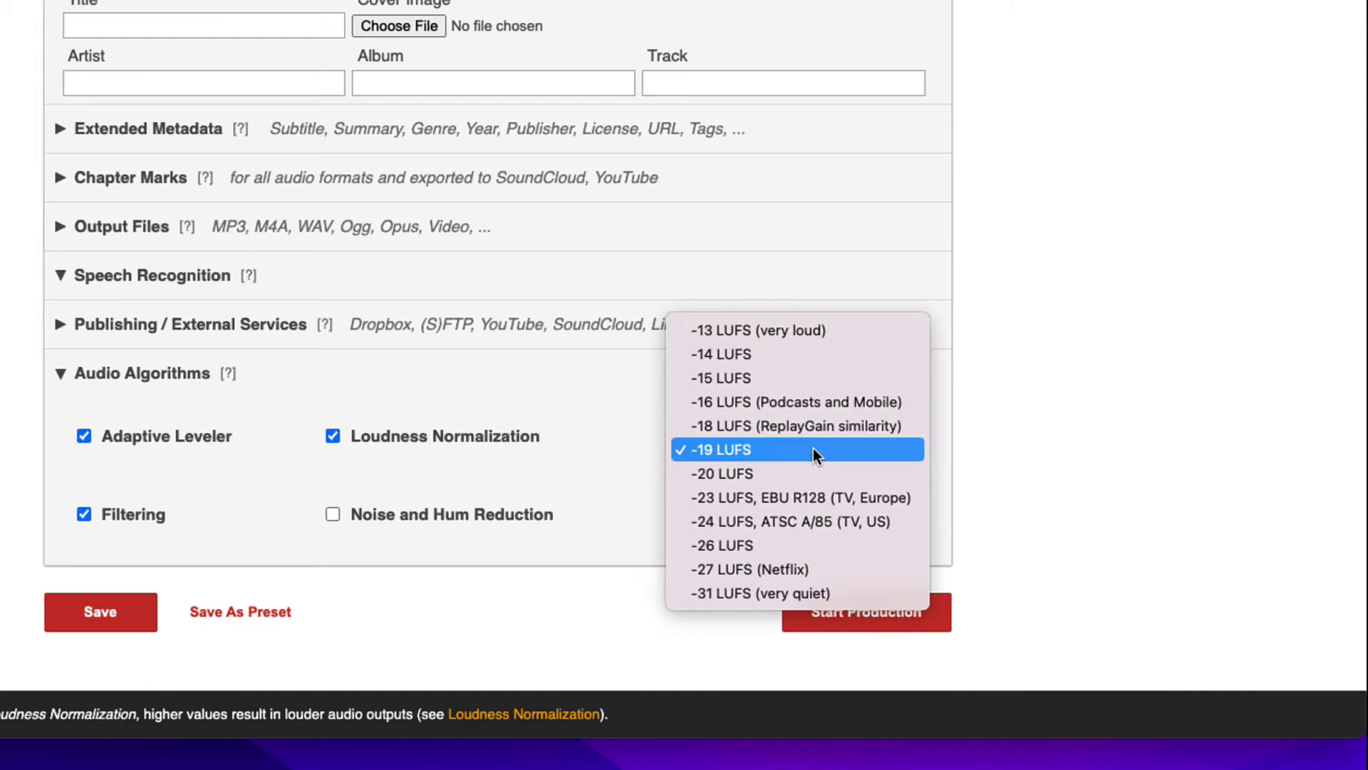
click(815, 450)
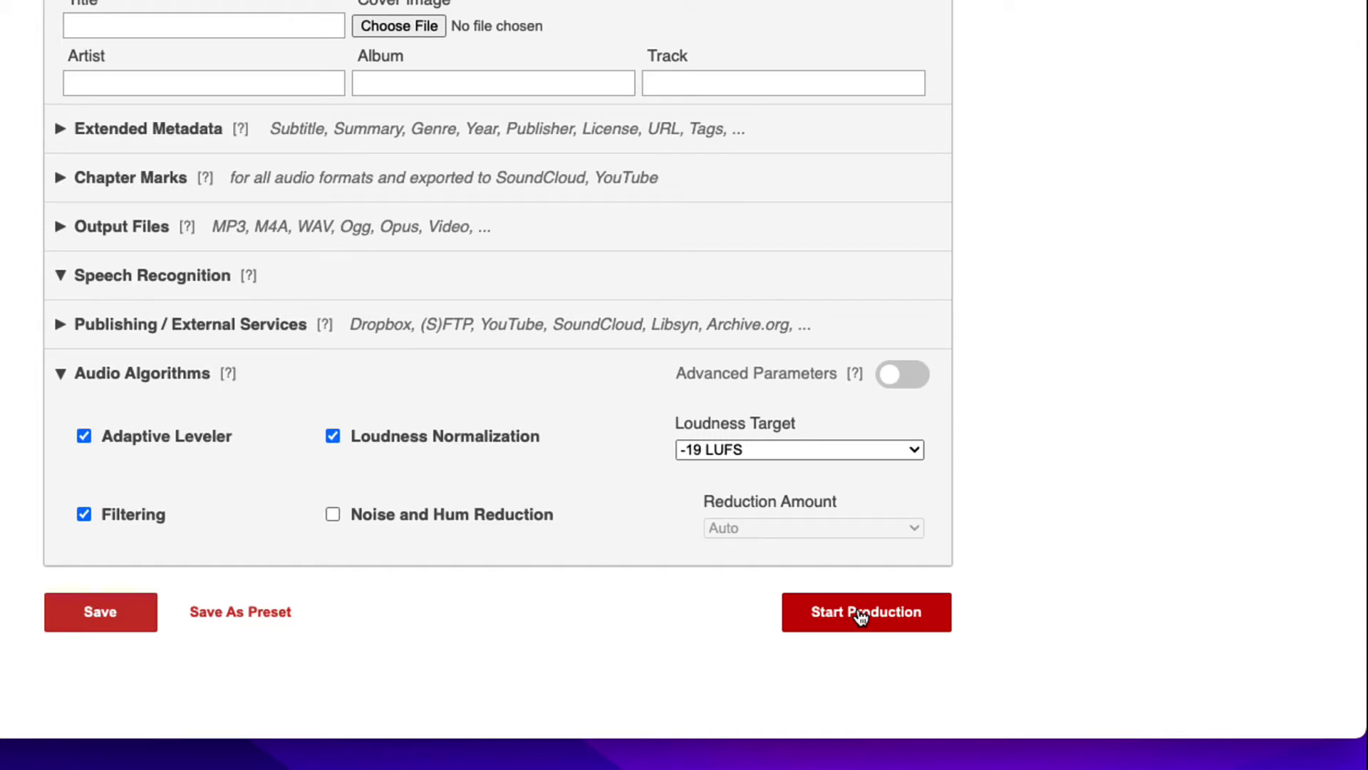
scroll(876, 613, down, 1)
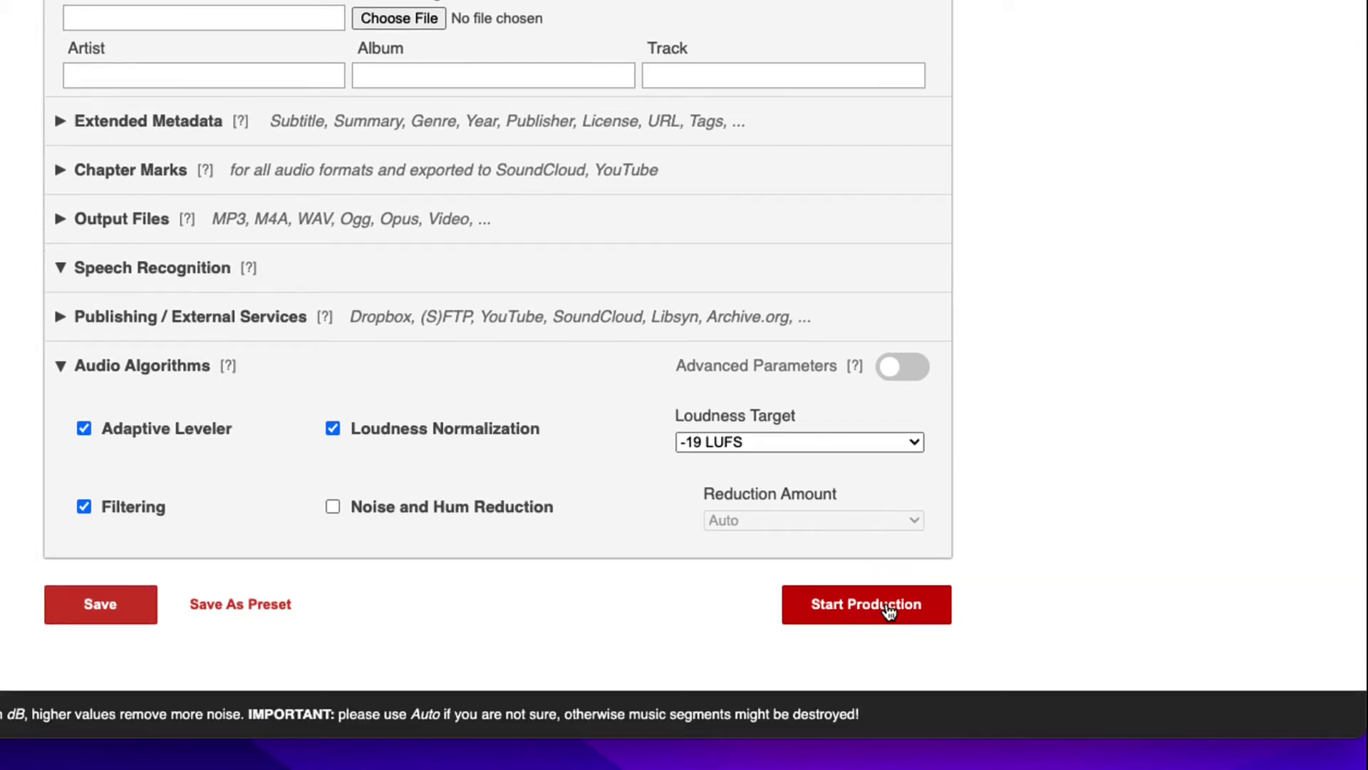
Start and confirm the production to render Commitment-Feeling-Intuition-Data.mp3
click(887, 609)
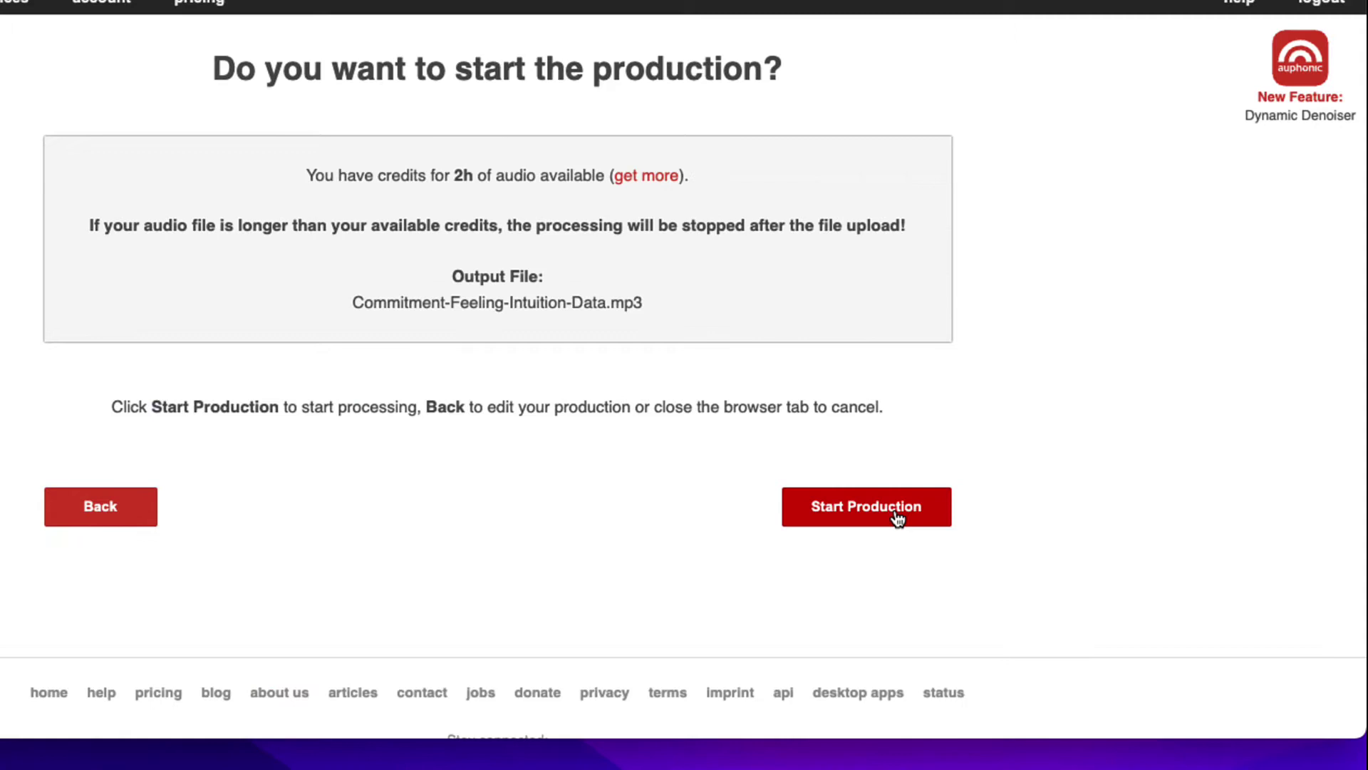
click(895, 511)
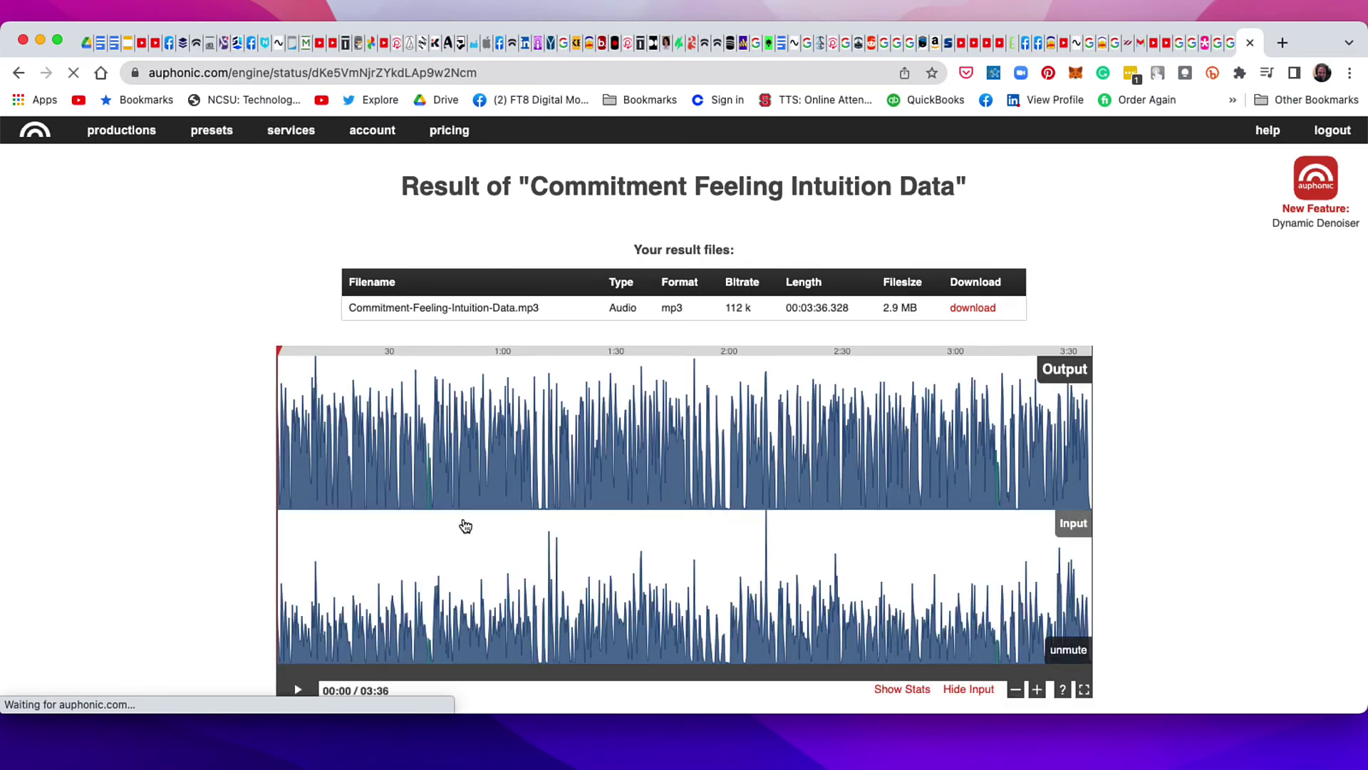
Zoom the result waveform in and out, then play the output and pause at 00:12
scroll(862, 543, up, 5)
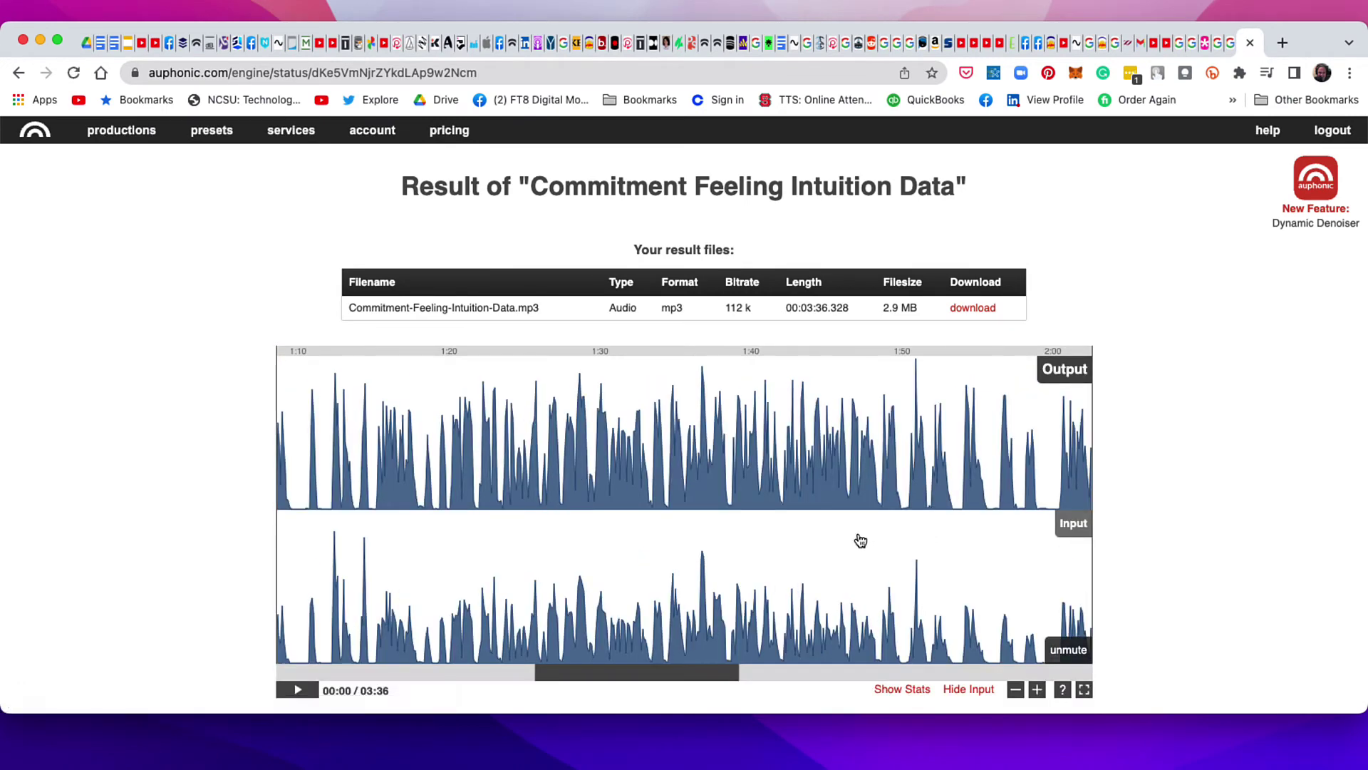
scroll(860, 540, right, 5)
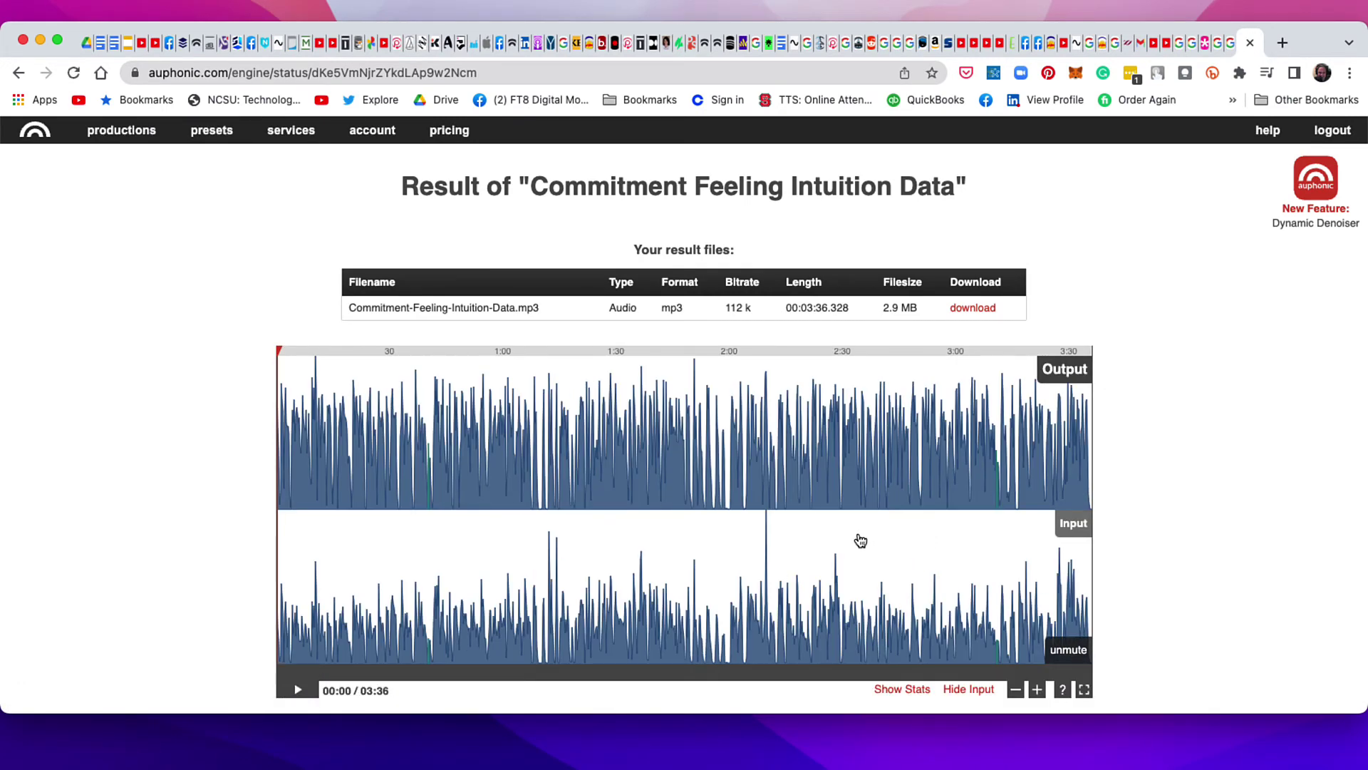
scroll(861, 540, down, 5)
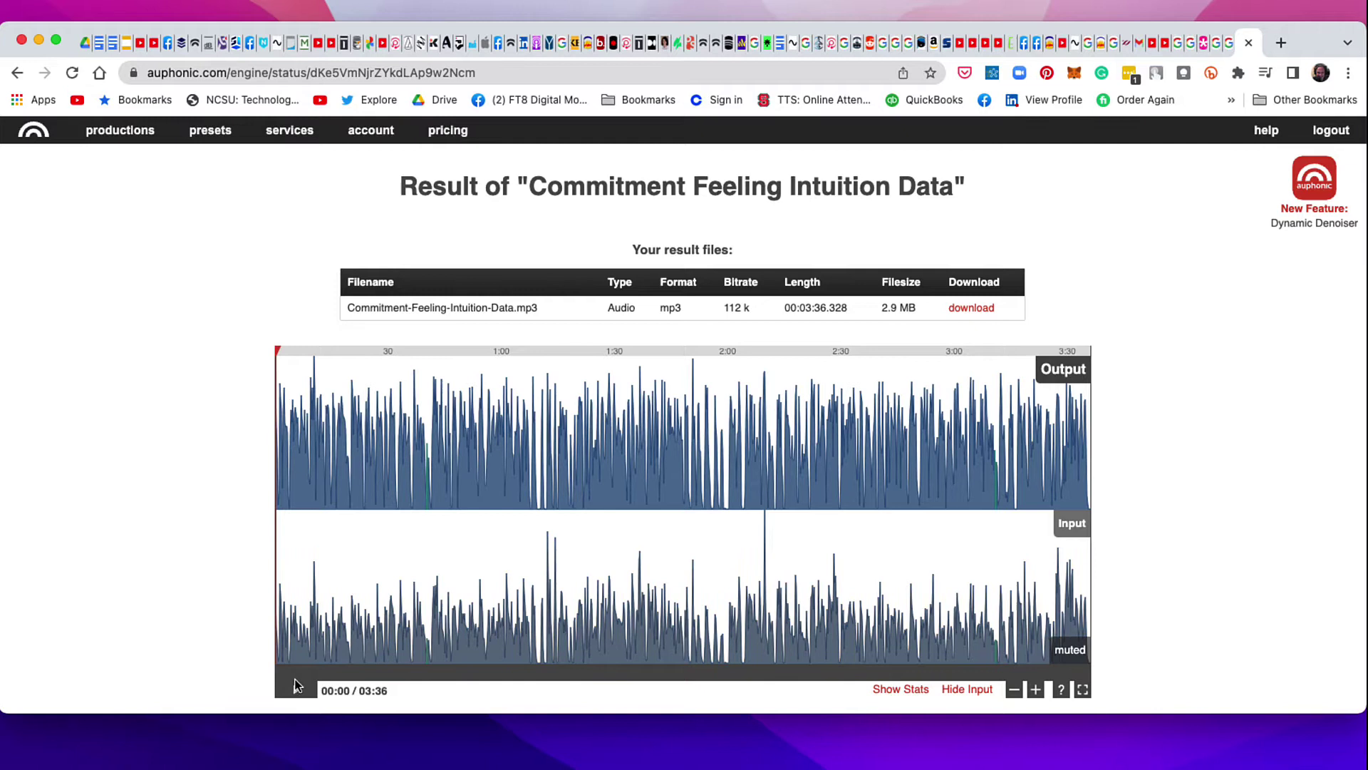
click(296, 691)
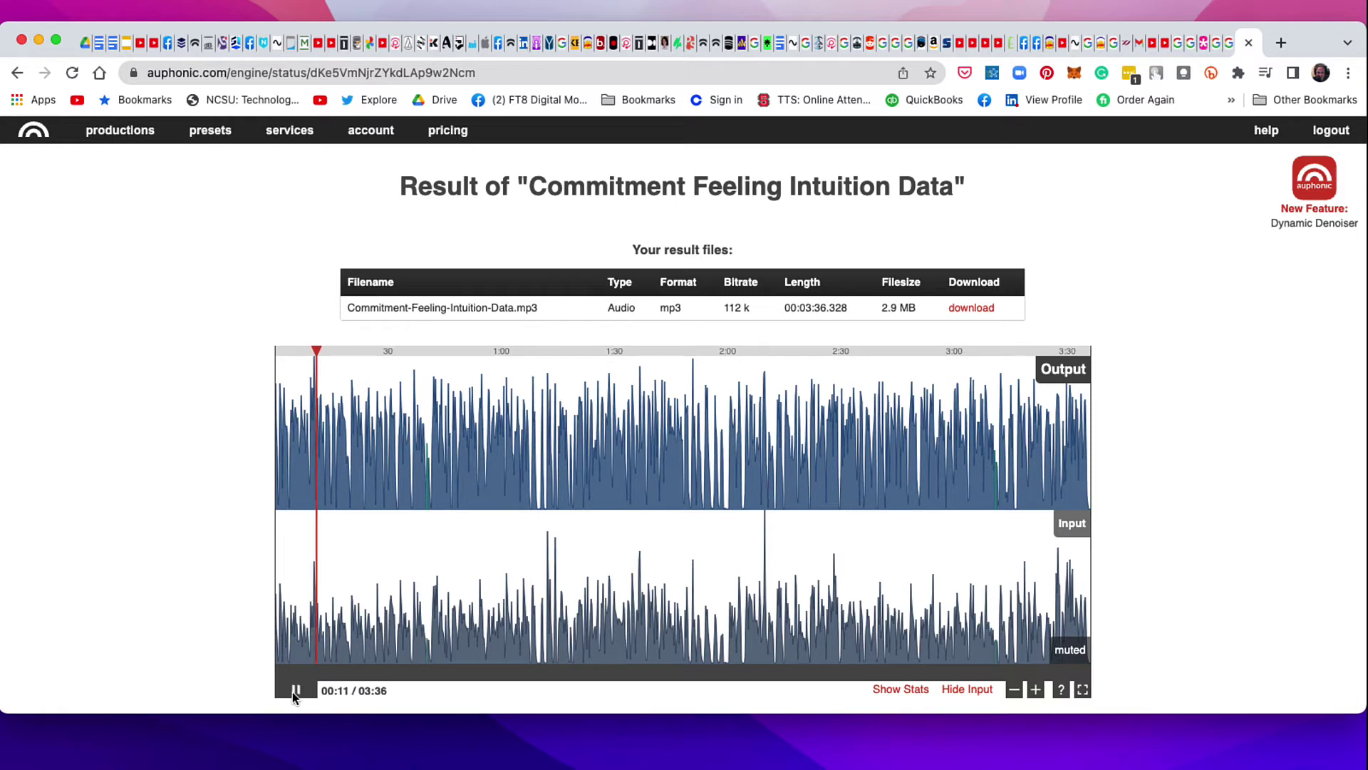
click(296, 694)
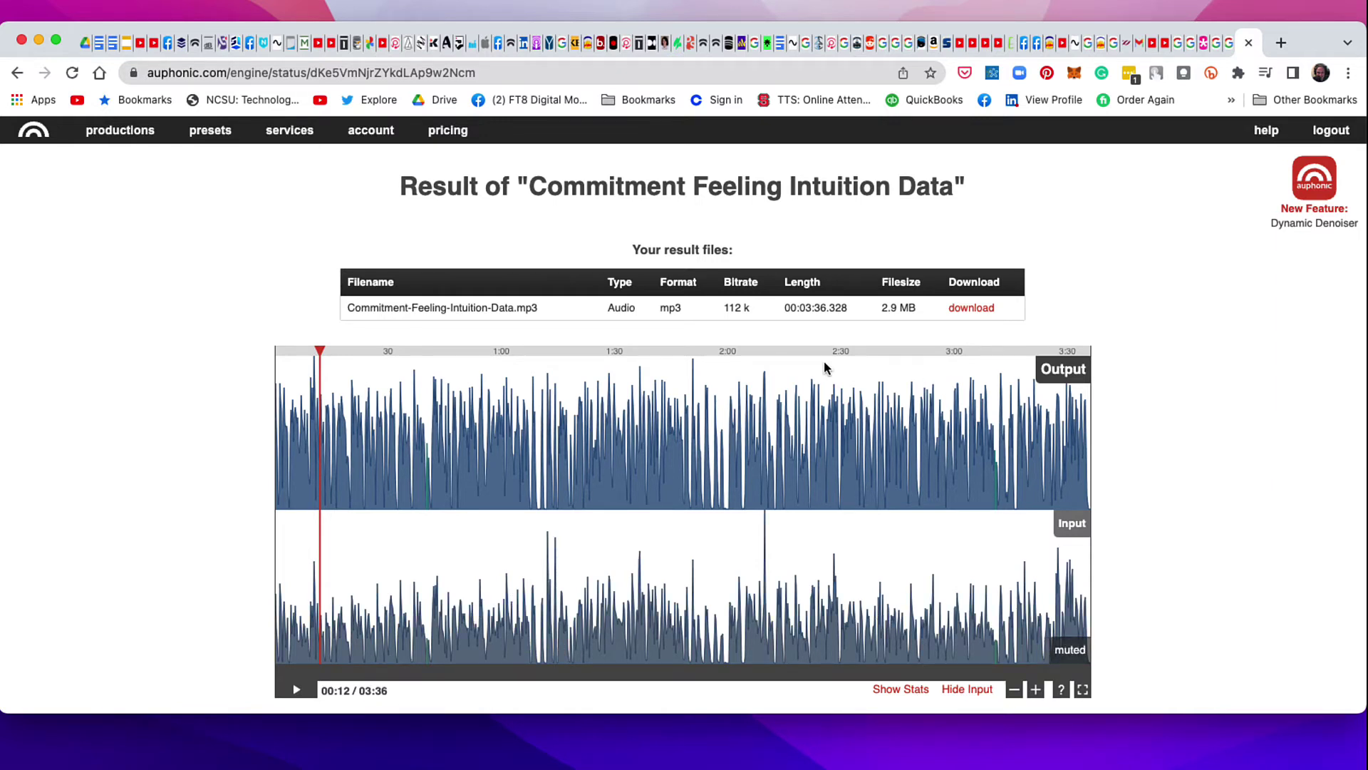
Download Commitment-Feeling-Intuition-Data.mp3 and save it to the Podcast folder
click(971, 311)
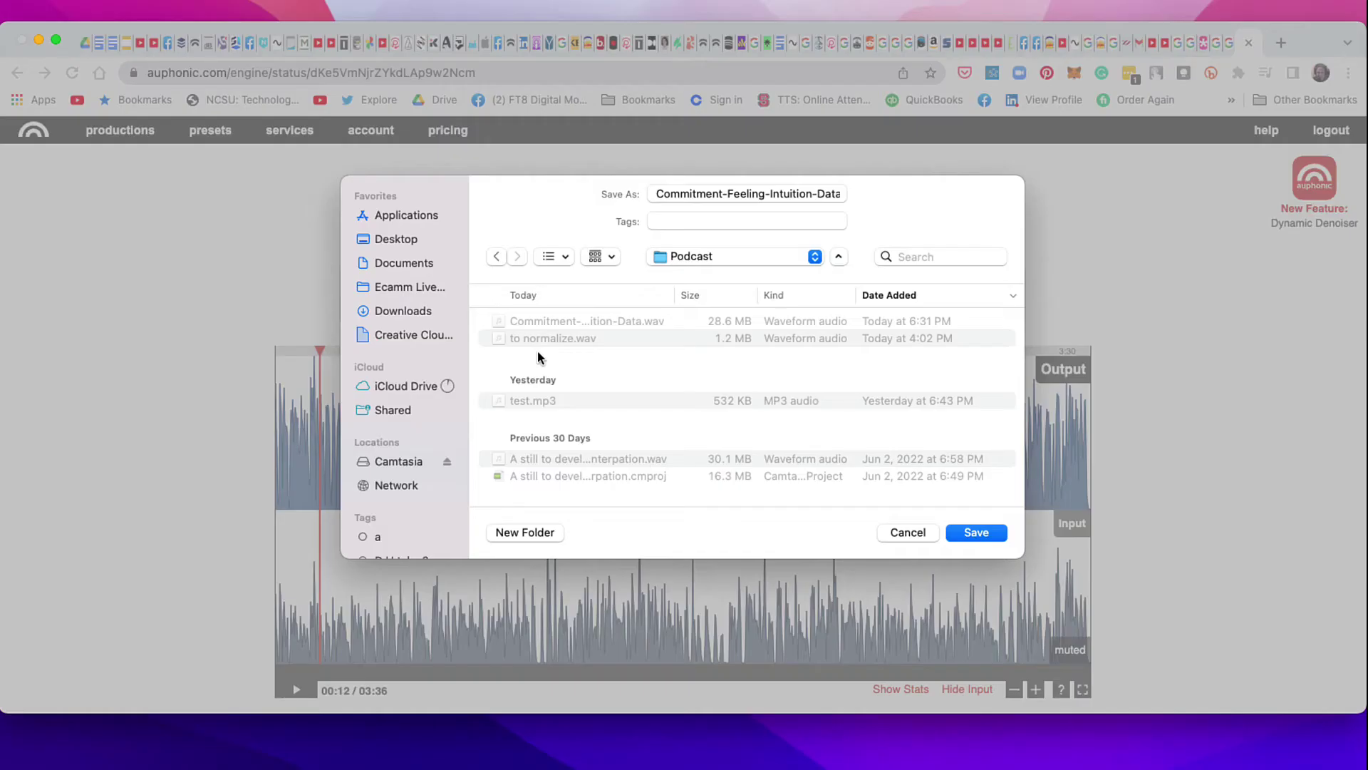
click(977, 534)
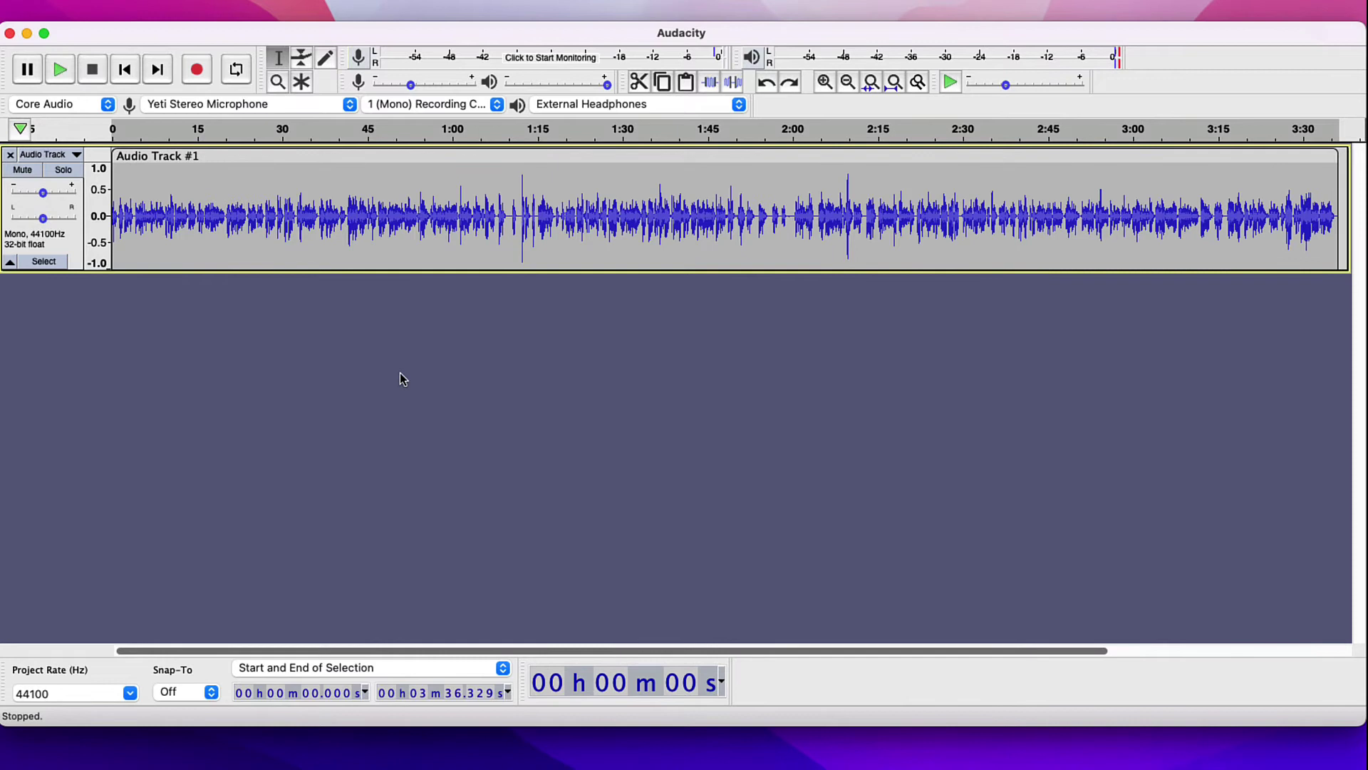
Open Commitment-Feeling-Intuition-Data Output.mp3 from the Podcast folder with File > Open
click(120, 7)
click(127, 51)
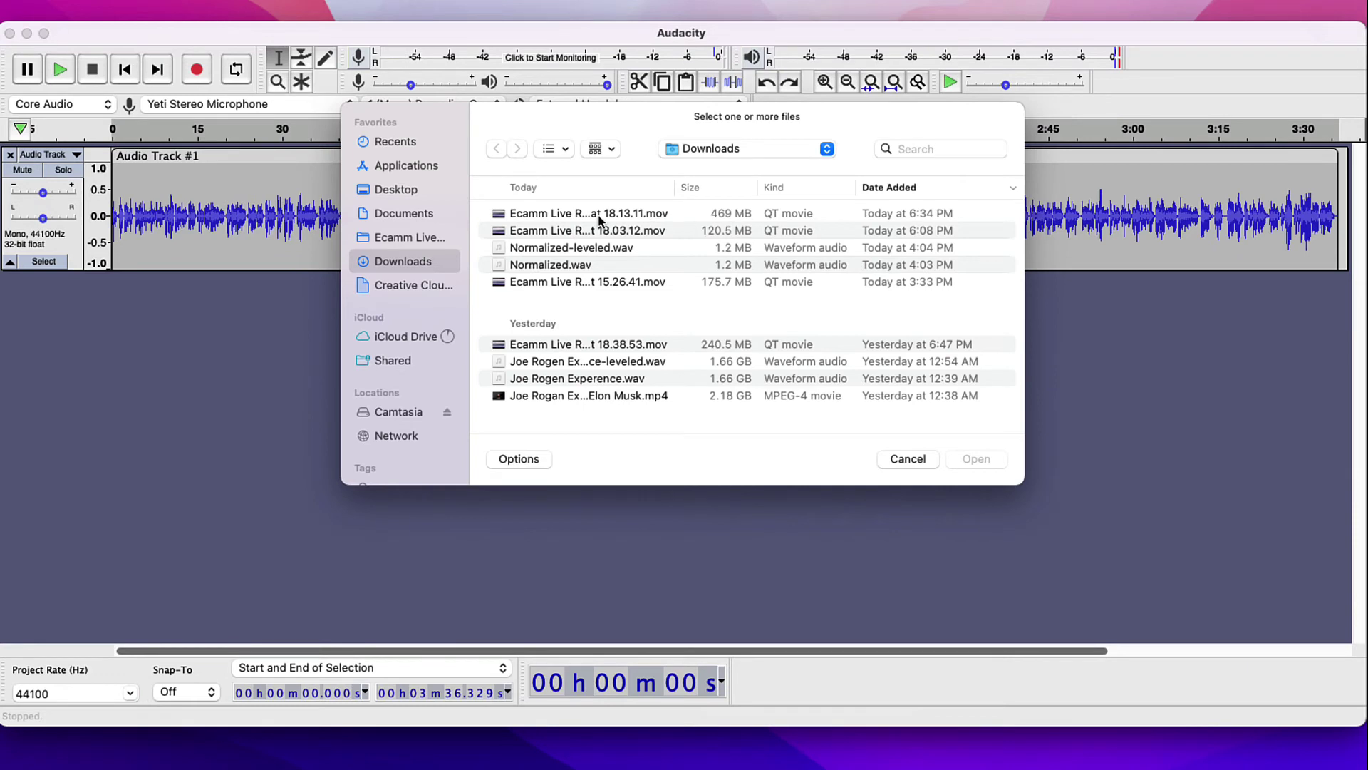
click(419, 237)
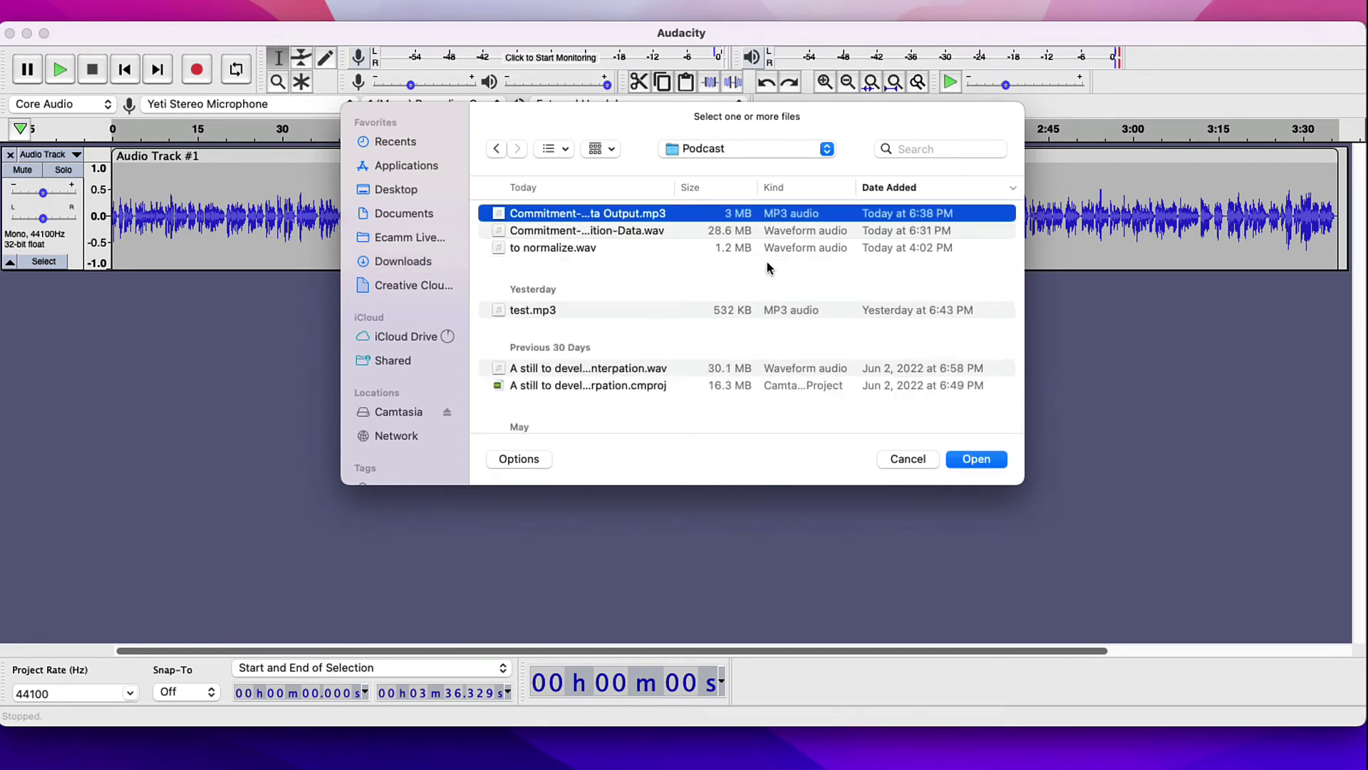
click(644, 233)
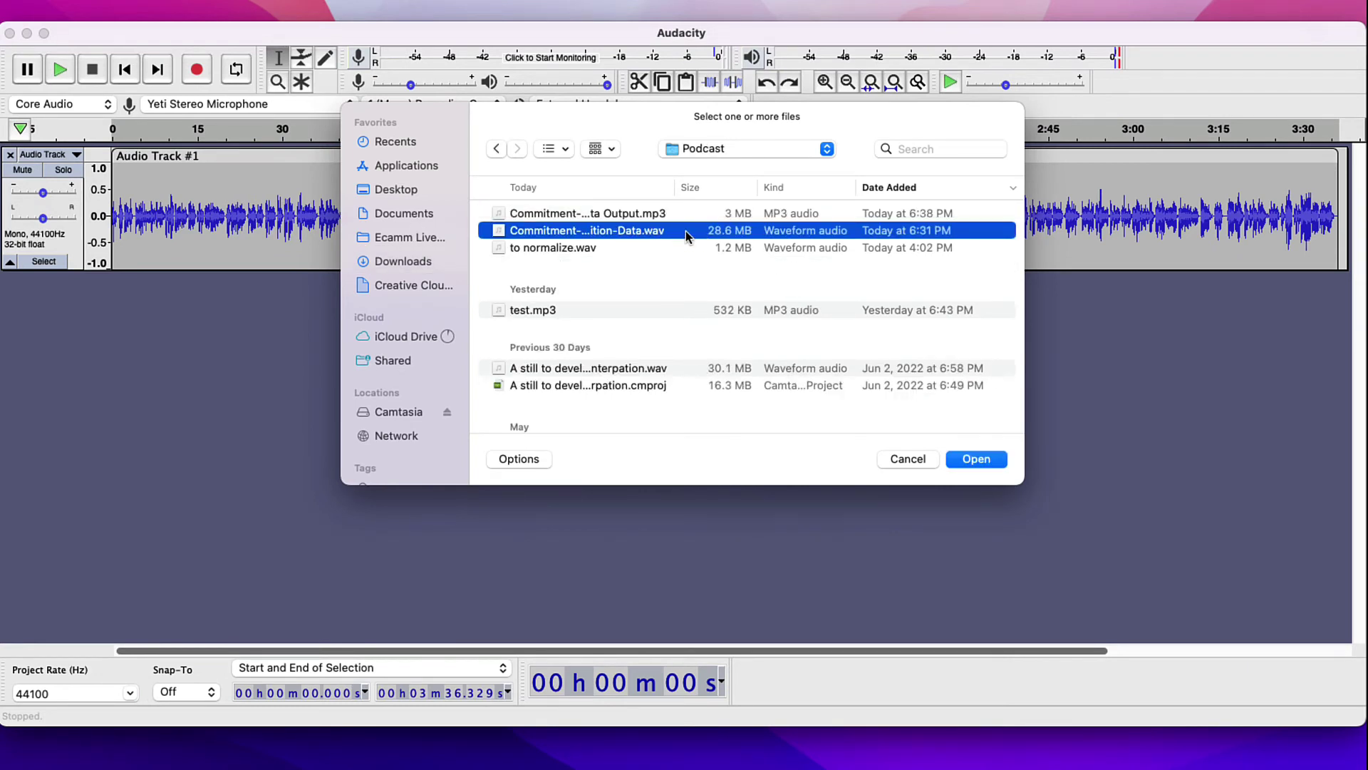
click(702, 213)
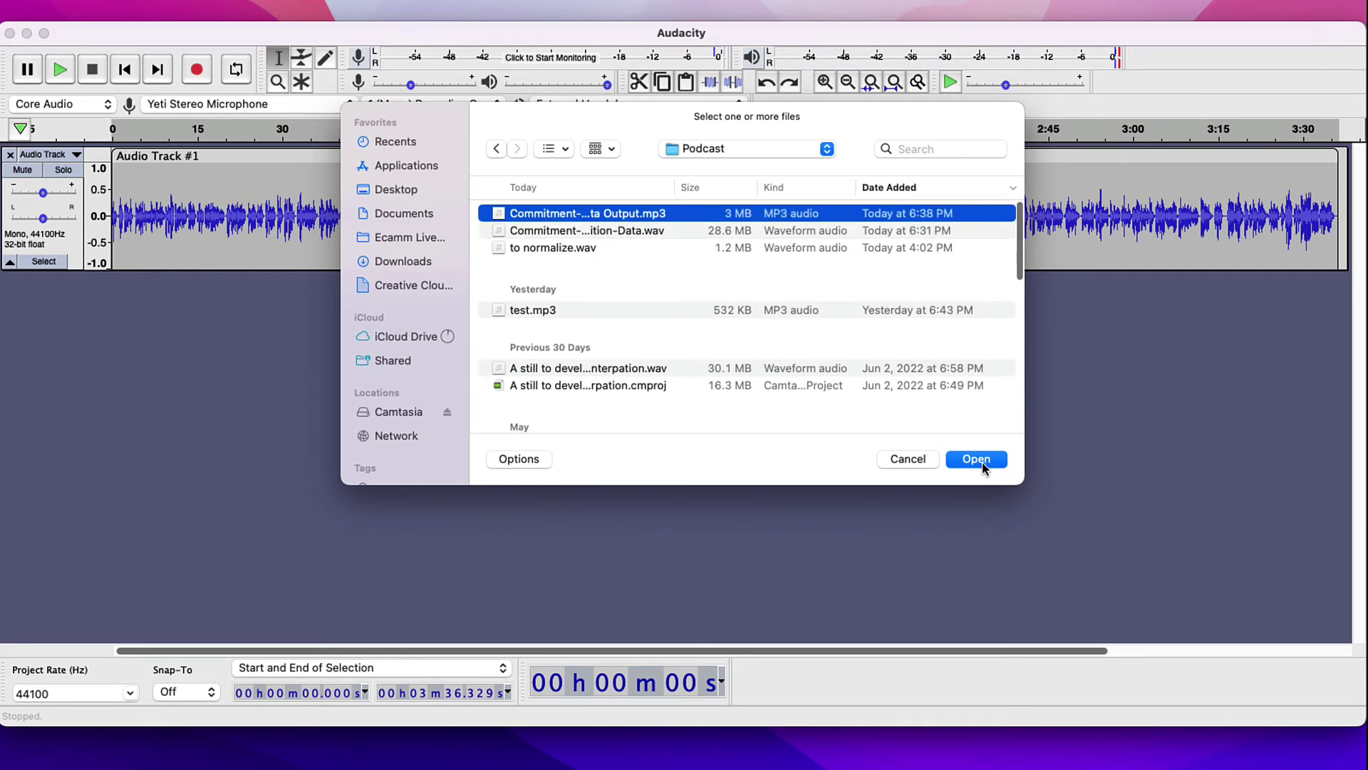
click(976, 459)
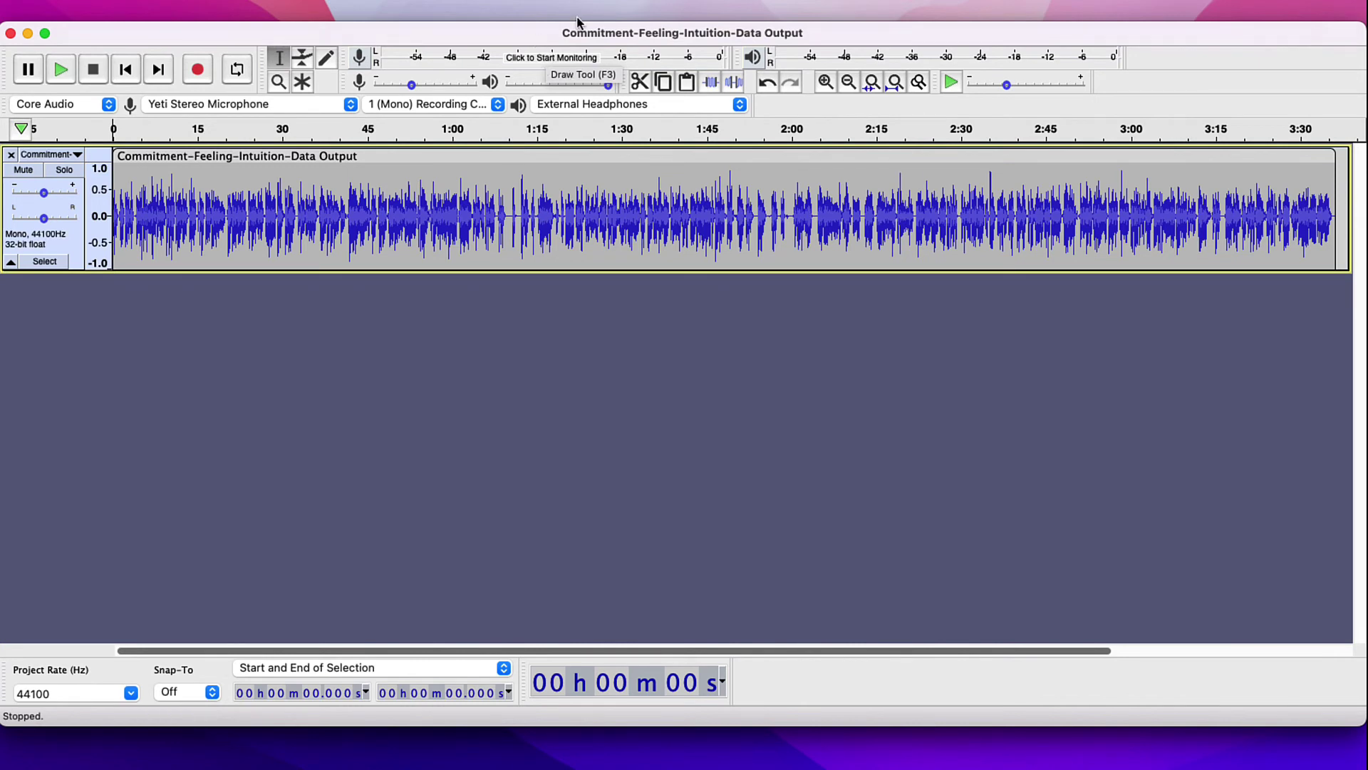
Briefly play the processed MP3, then switch to the original Audio Track #1 window
click(61, 70)
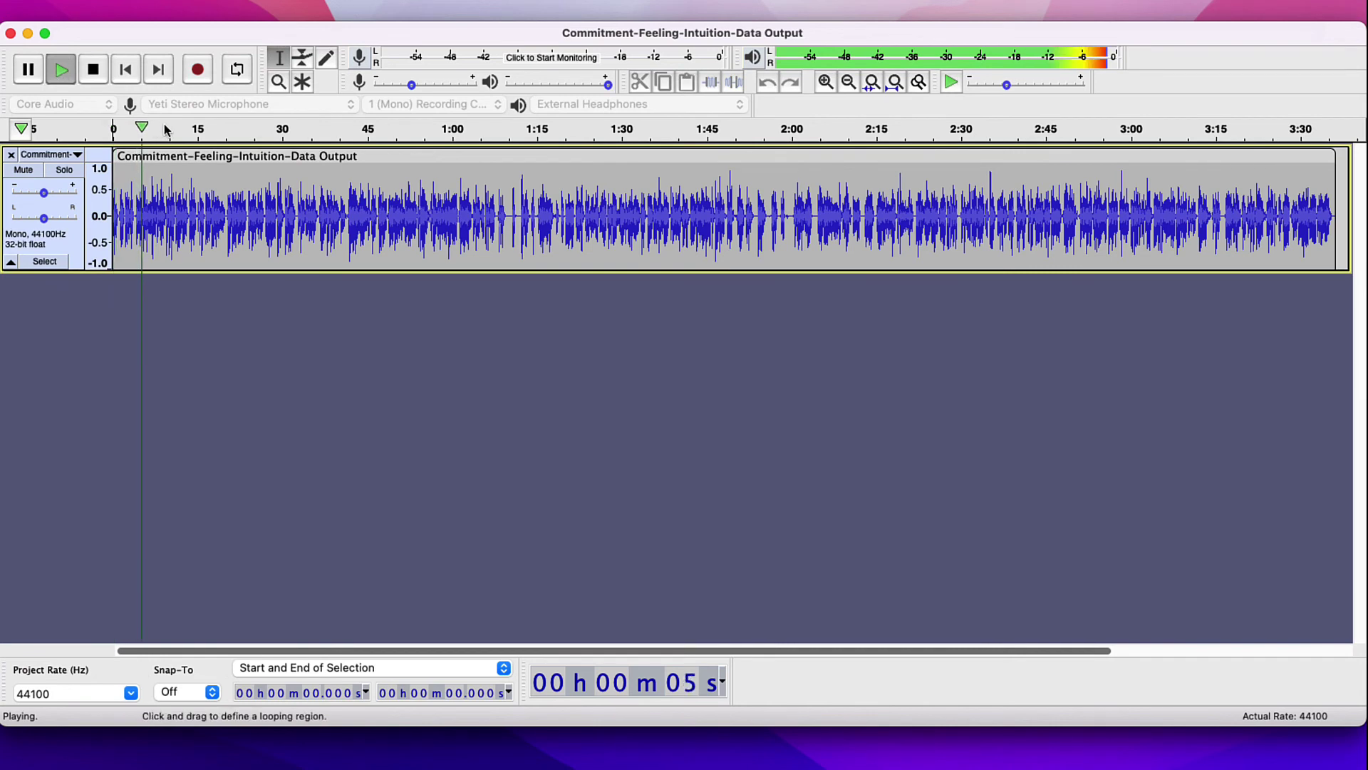
click(100, 71)
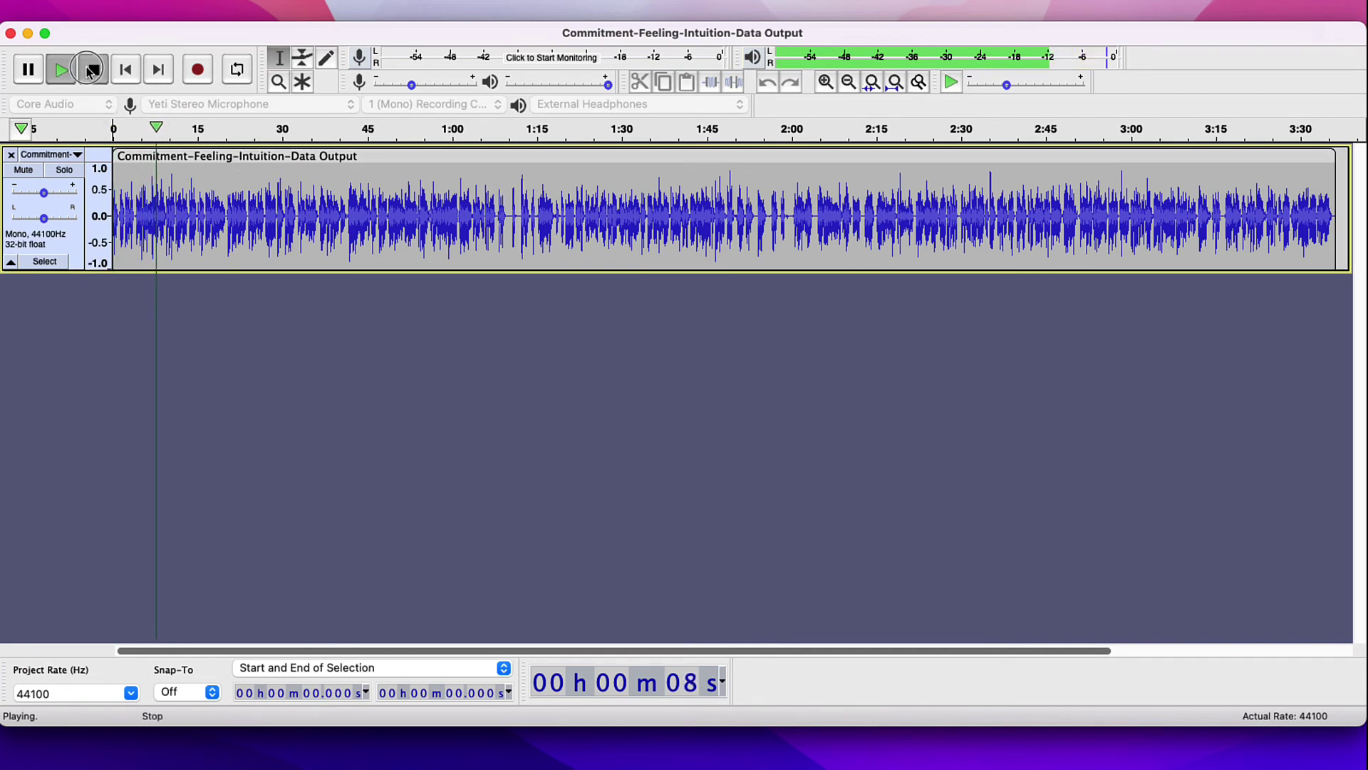
click(637, 3)
click(672, 181)
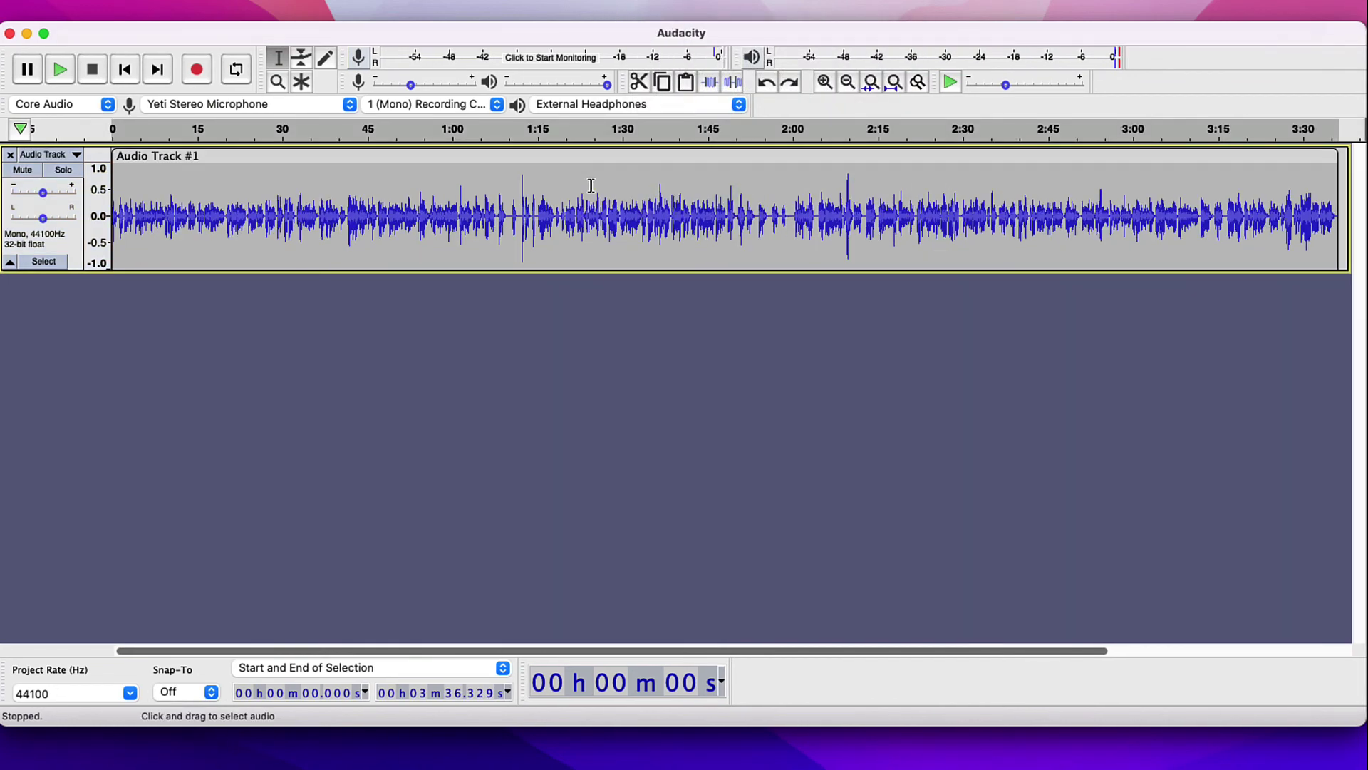
Bring the Output project window forward and place the play position at about 2:34
click(660, 7)
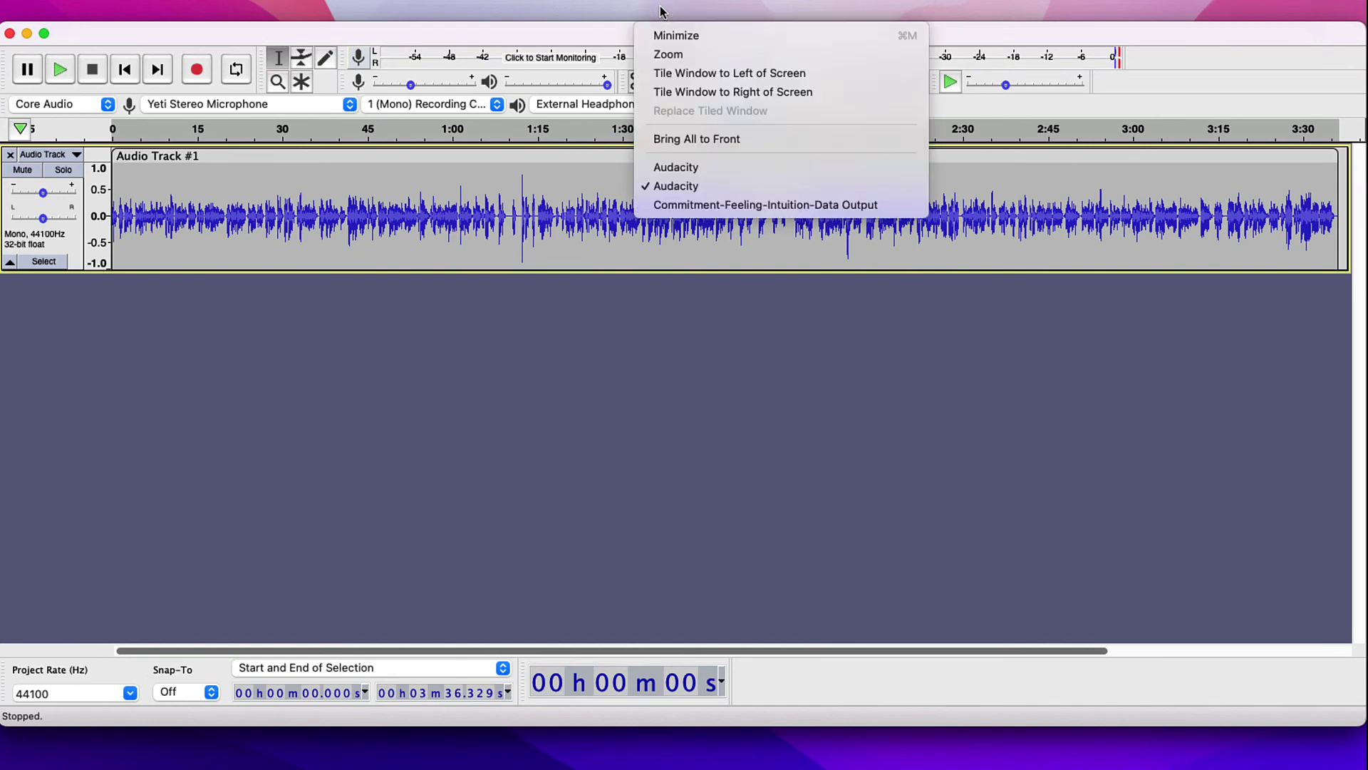
click(677, 206)
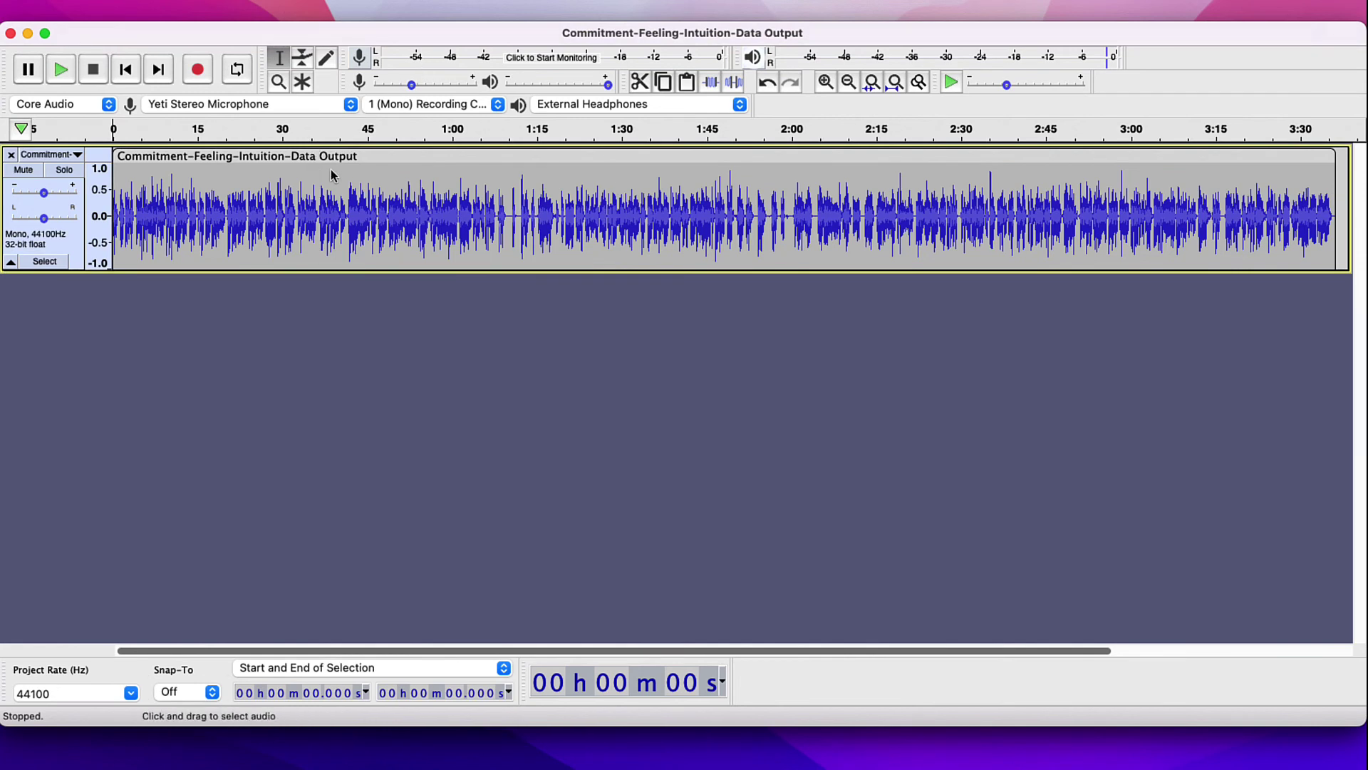
click(983, 207)
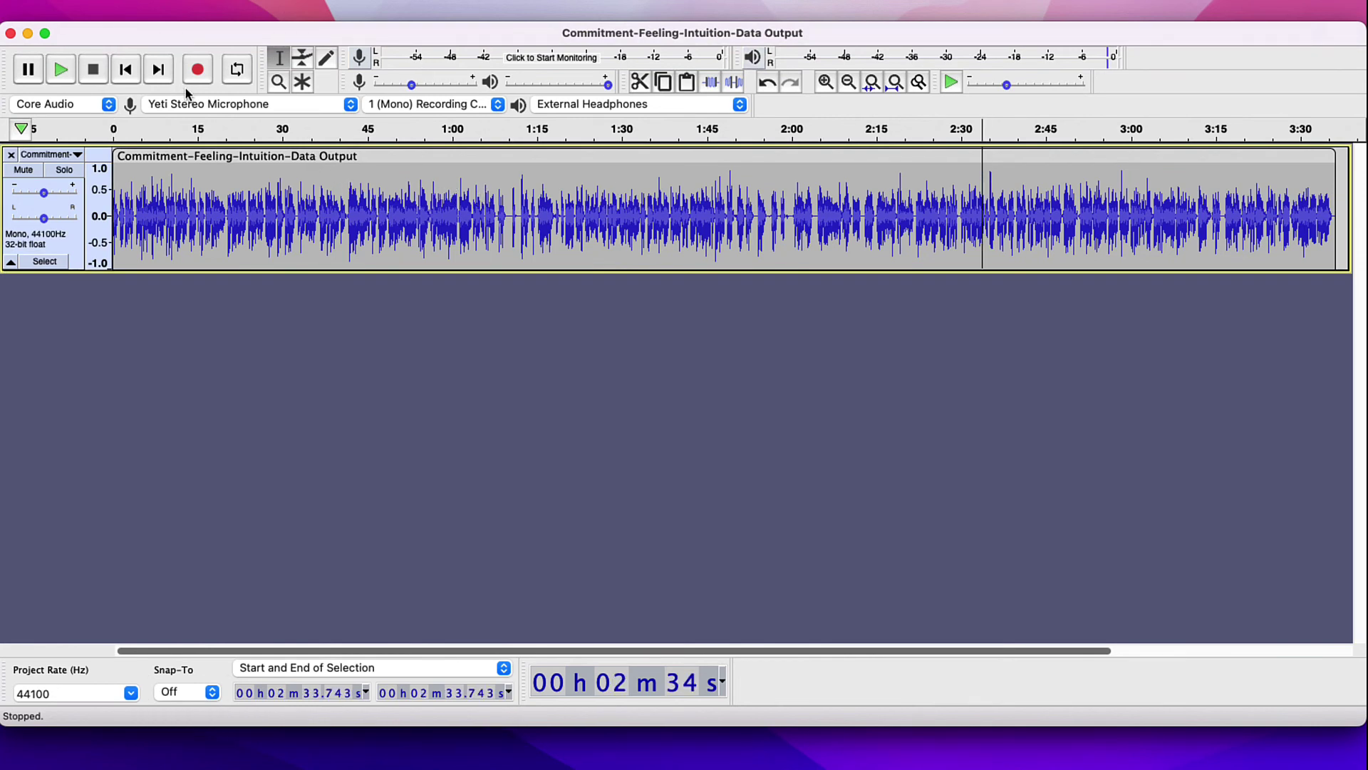